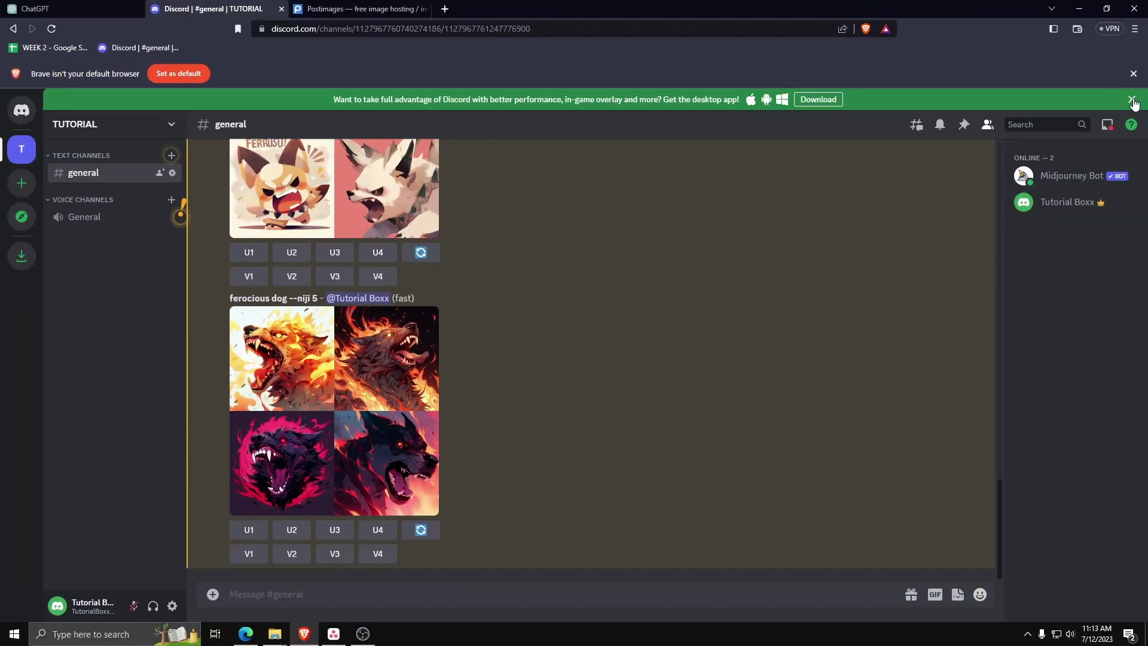
Dismiss the desktop app promotion banner and the default-browser notice.
left_click(1132, 99)
left_click(1133, 73)
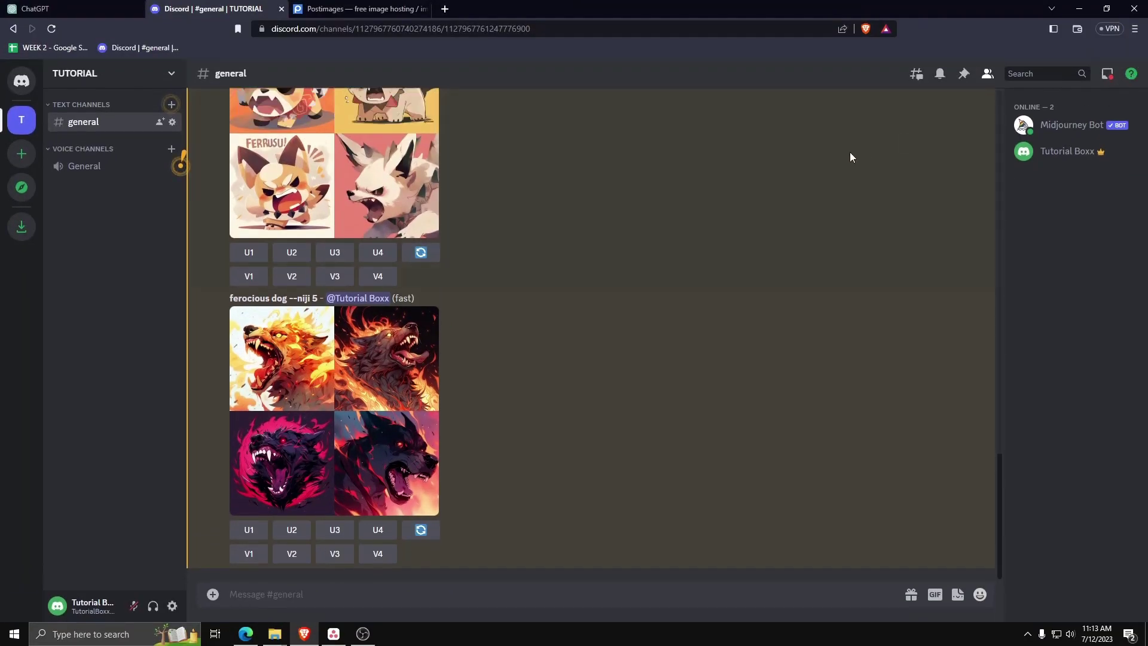
Switch to Postimages and copy the direct link of the uploaded original.jpg.
left_click(360, 11)
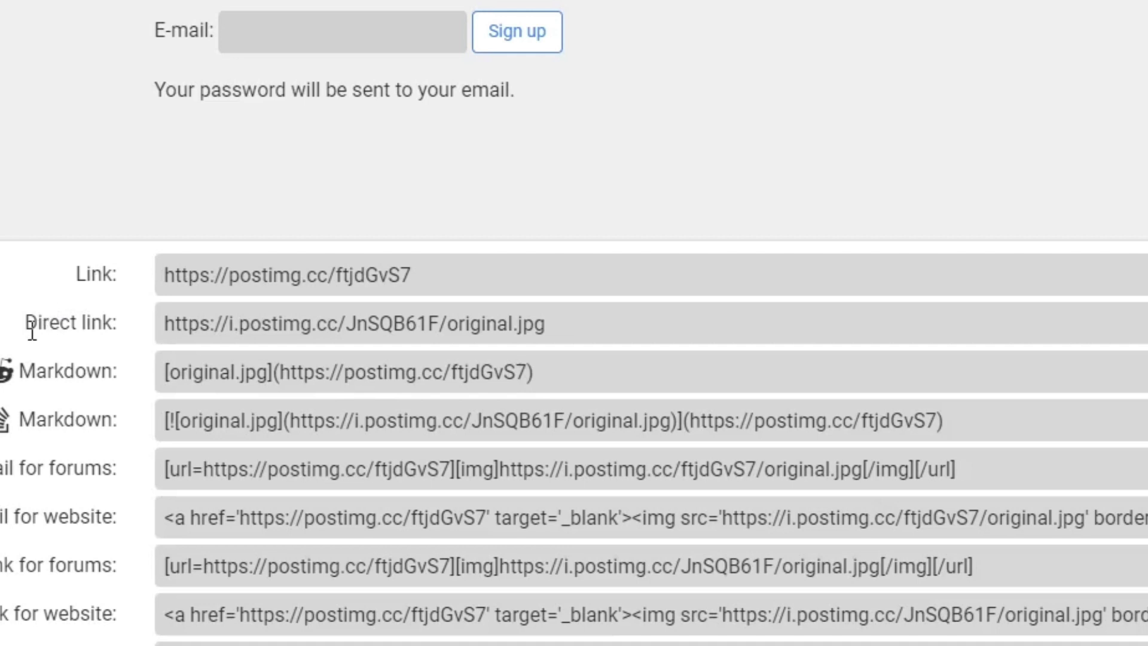
left_click_drag(28, 328, 221, 325)
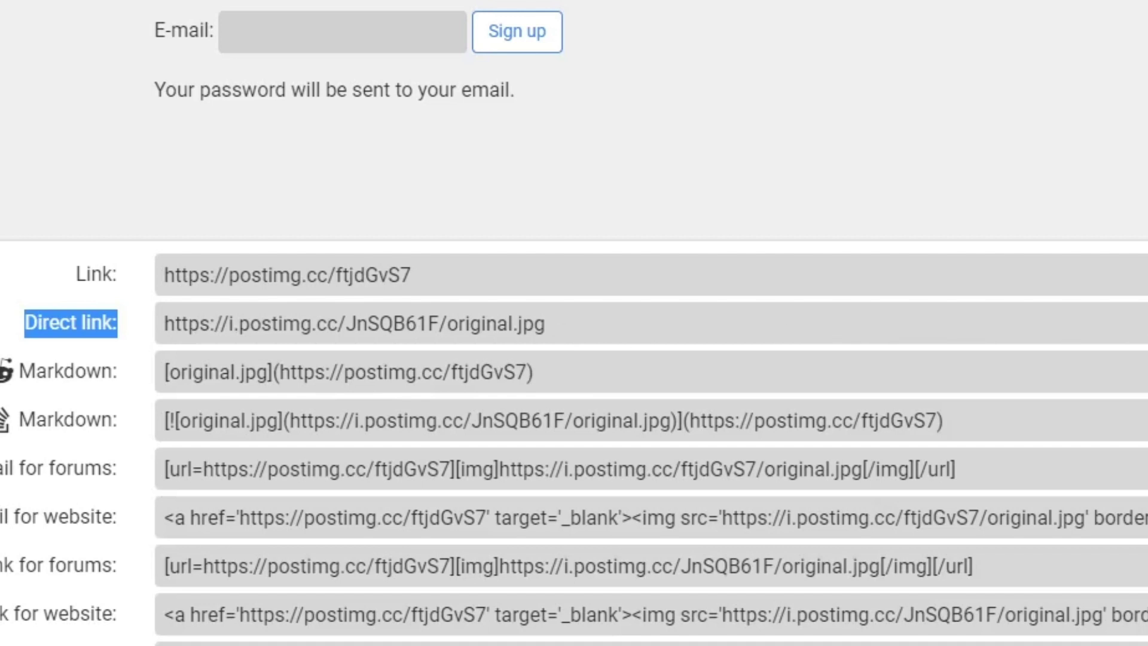
left_click(1144, 324)
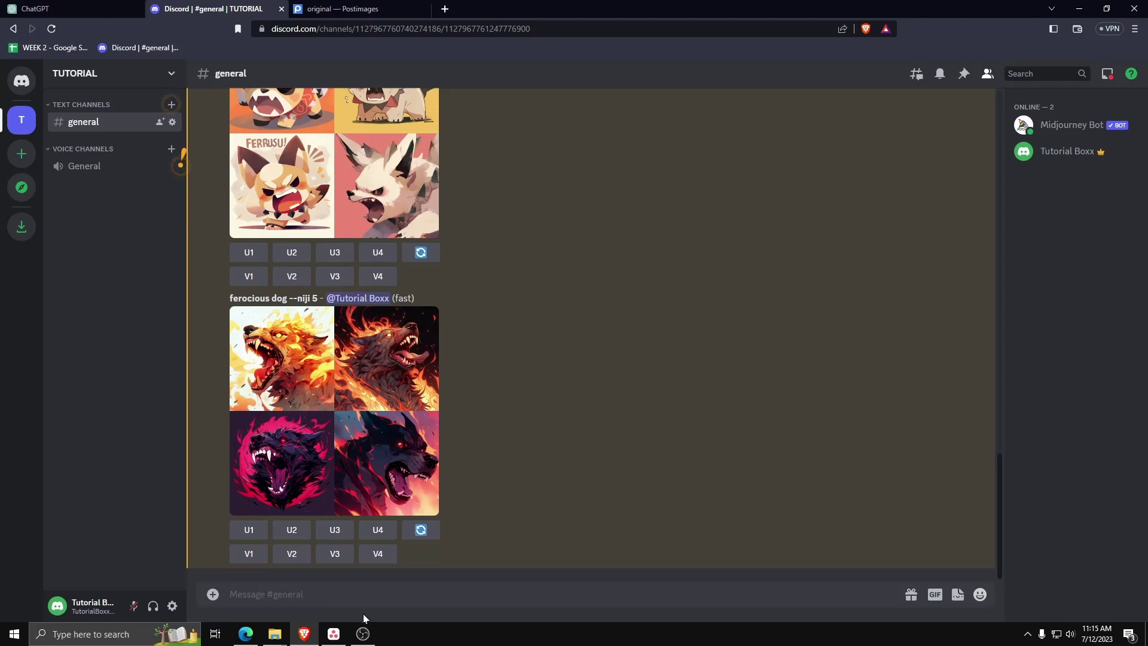
In the Discord general channel, run the /settings command and choose Niji version 5 as the Midjourney model.
left_click(314, 583)
type("/setting")
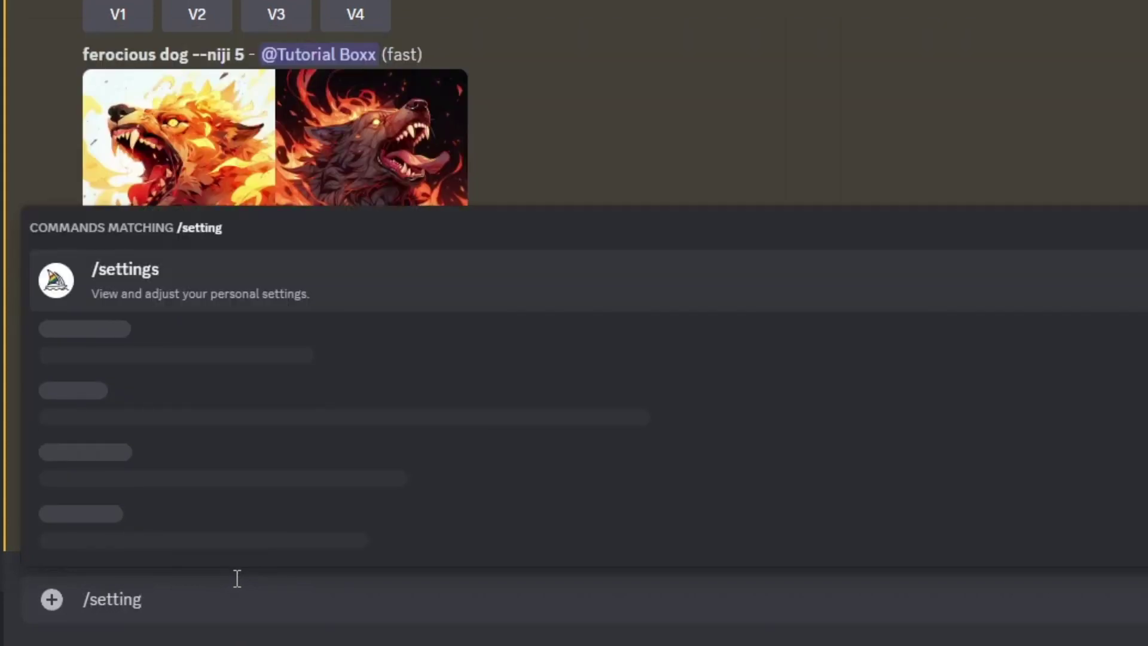
key("Return")
key("Return")
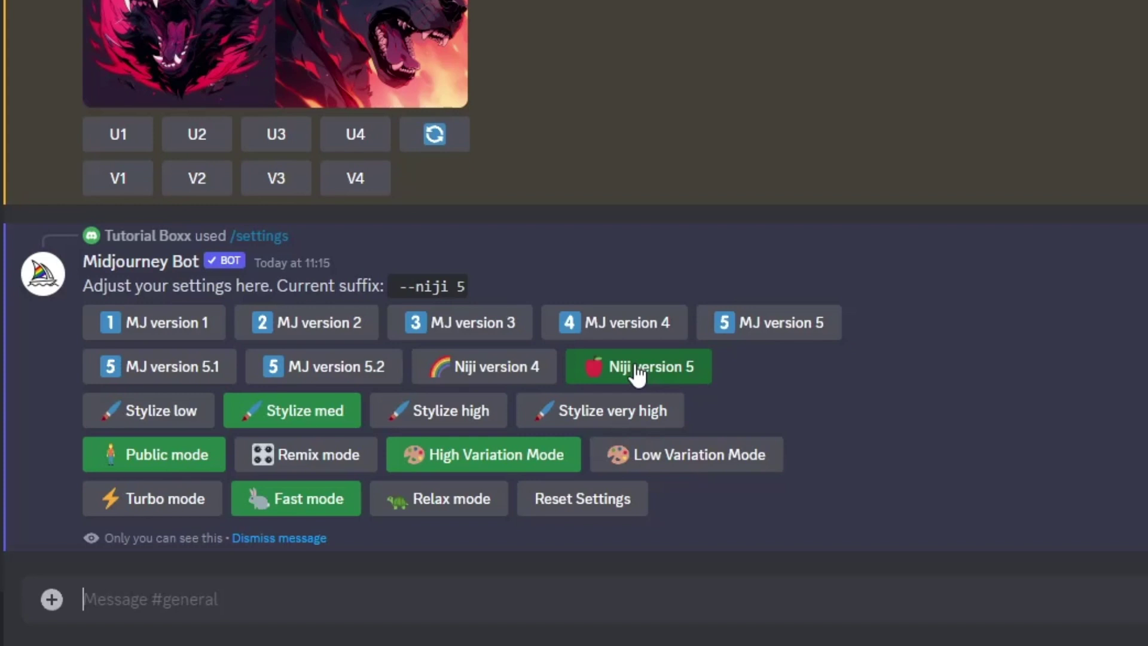
left_click(638, 367)
type("/ima")
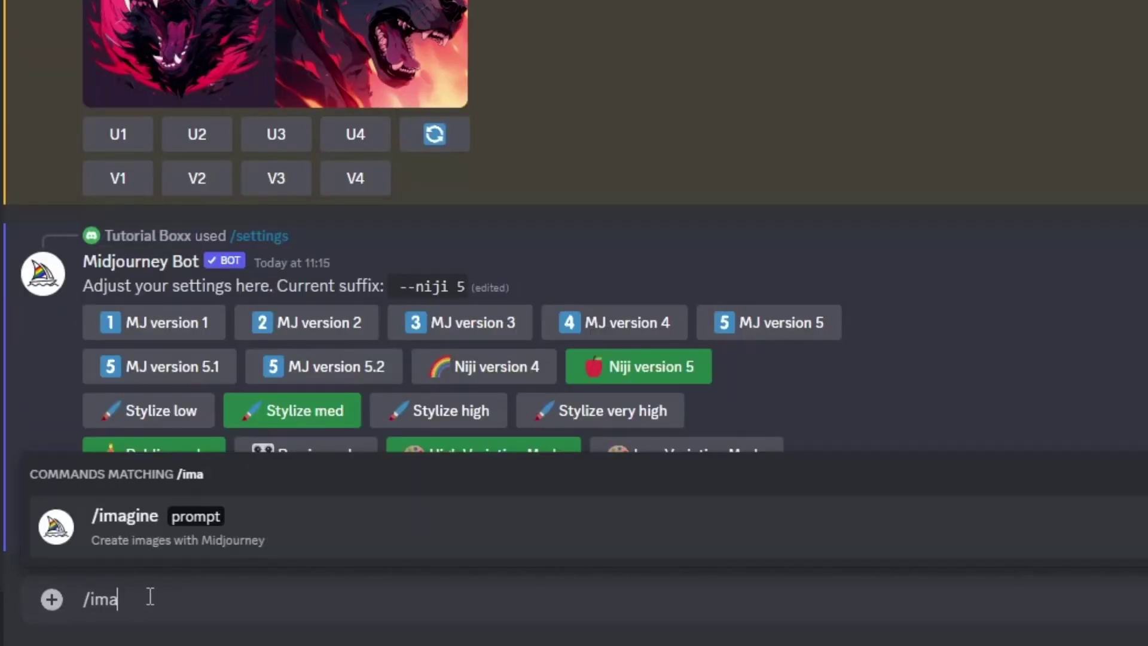
key("Tab")
type("https://i.postimg.cc/JnSQB61F/original.jpg")
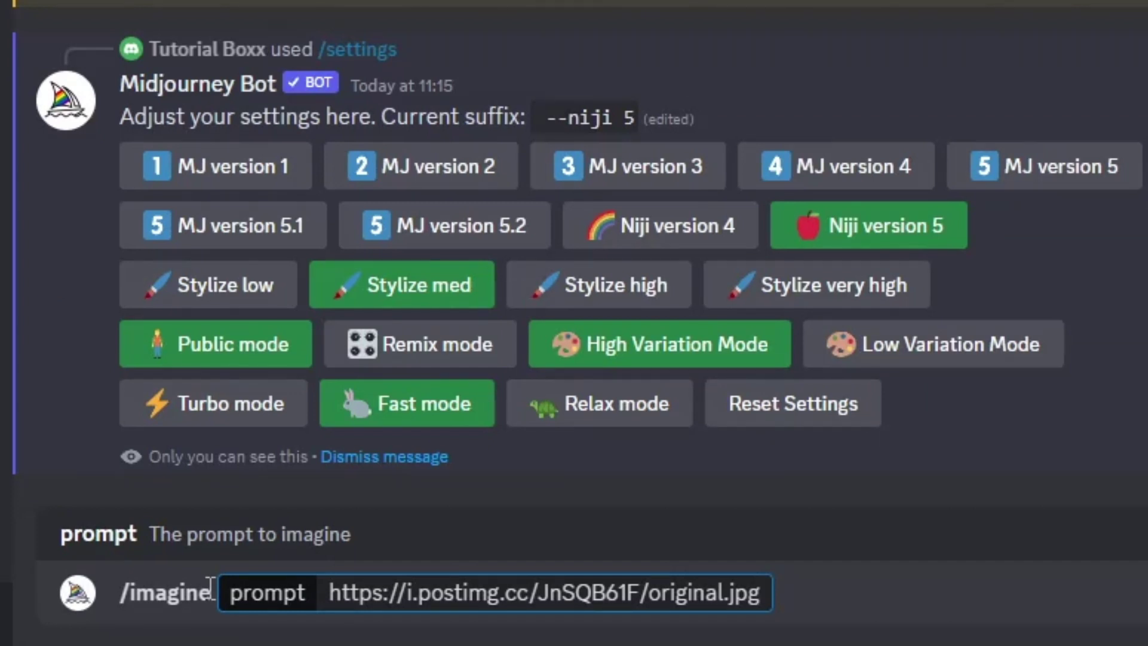
type("gir")
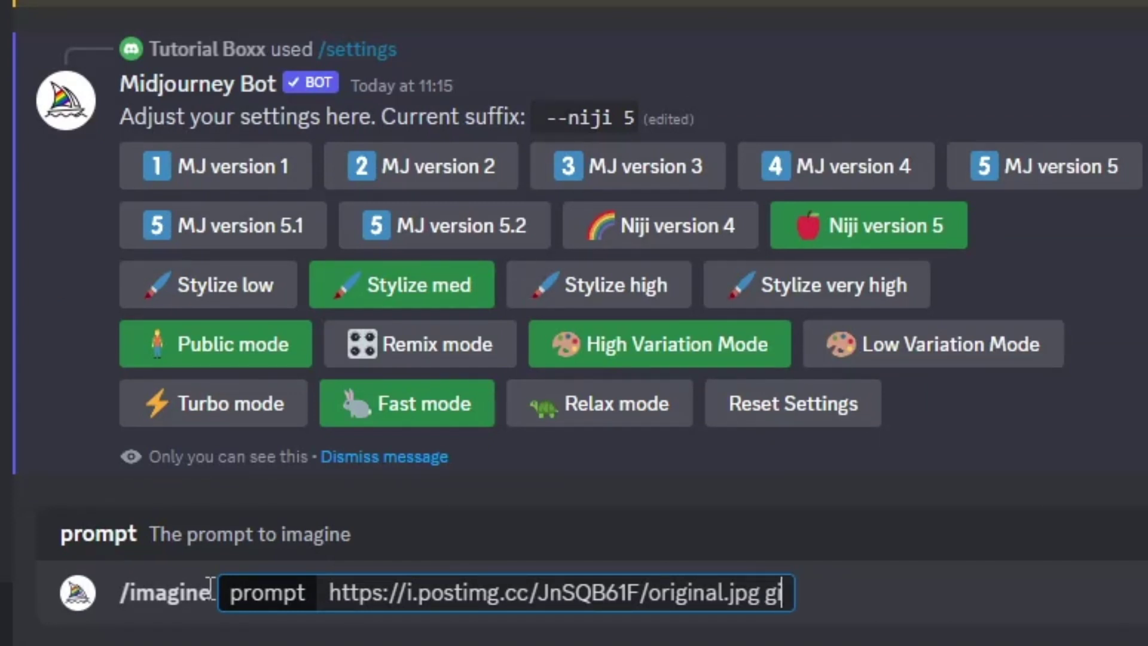
key("BackSpace")
key("BackSpace")
key("BackSpace")
key("BackSpace")
type("gir")
key("BackSpace")
key("BackSpace")
key("BackSpace")
key("BackSpace")
type("gir")
key("BackSpace")
key("BackSpace")
key("BackSpace")
key("BackSpace")
type("gir")
key("BackSpace")
key("BackSpace")
key("BackSpace")
key("BackSpace")
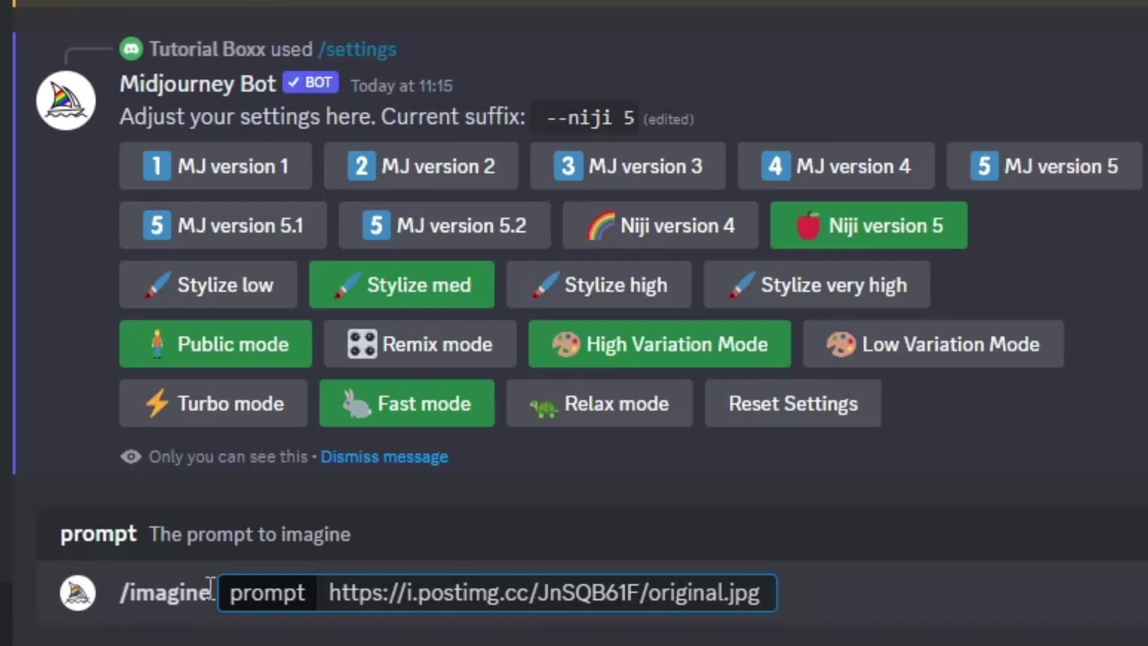
Add "girls face with lipstick --niji 5" after the image link and submit the prompt.
type("girl")
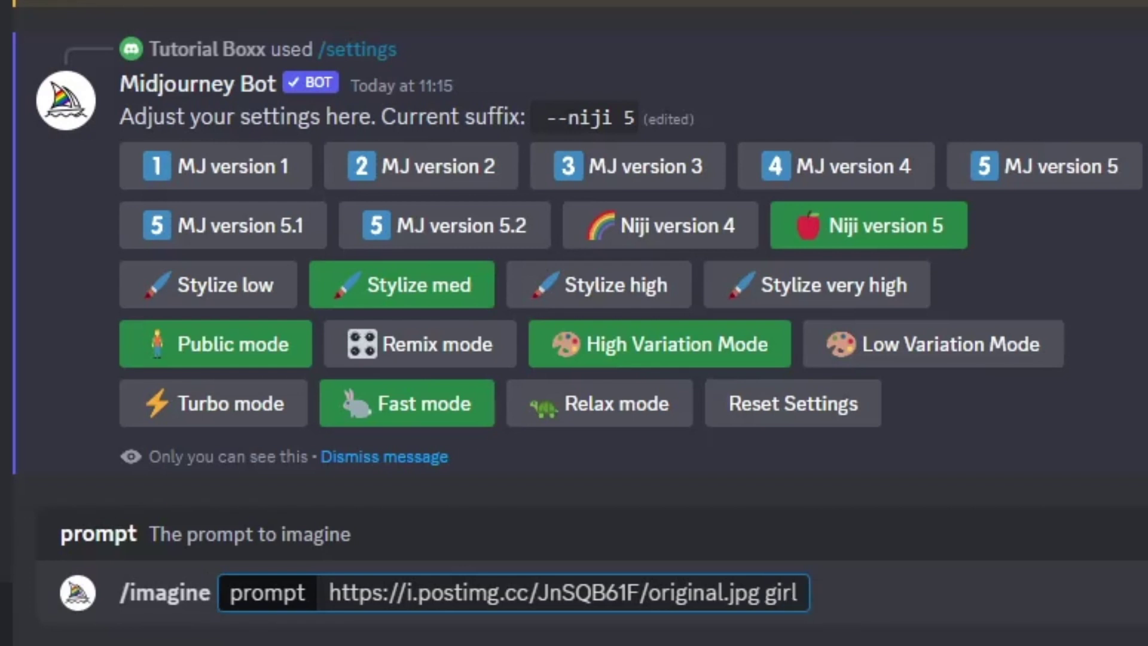
type("s")
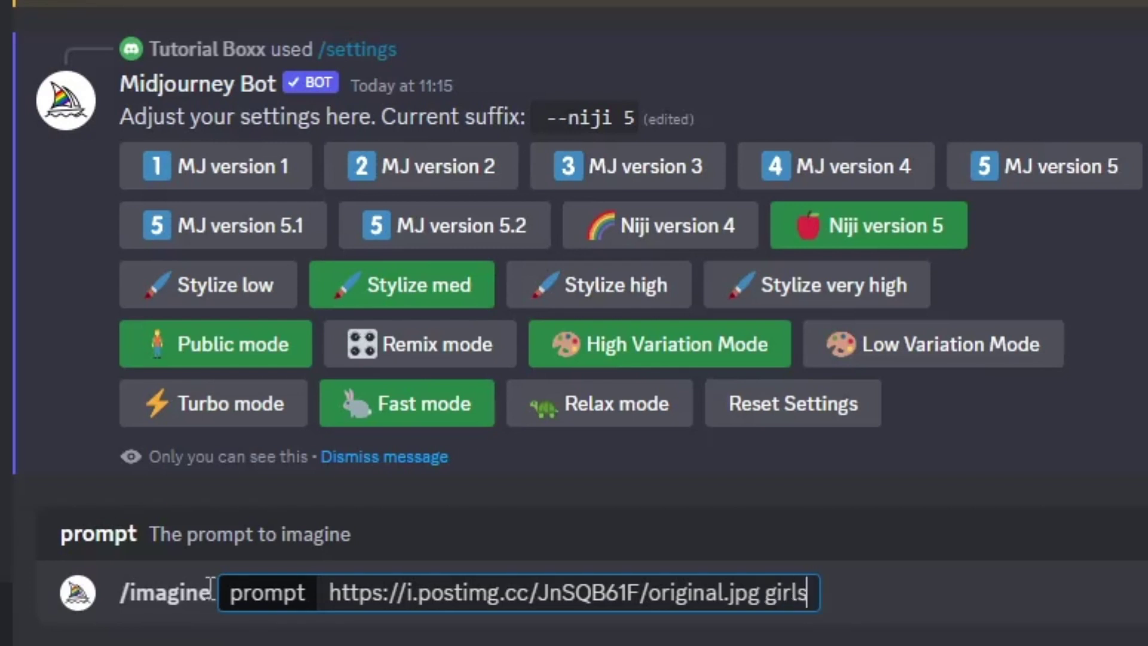
type(" face wi")
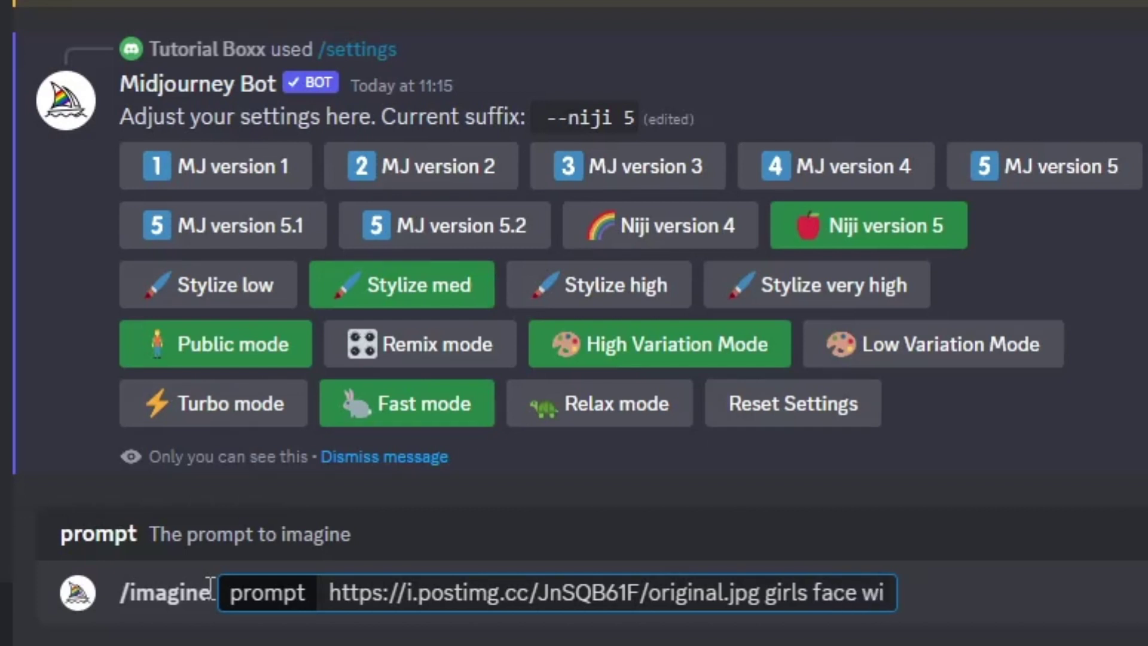
type("th lip")
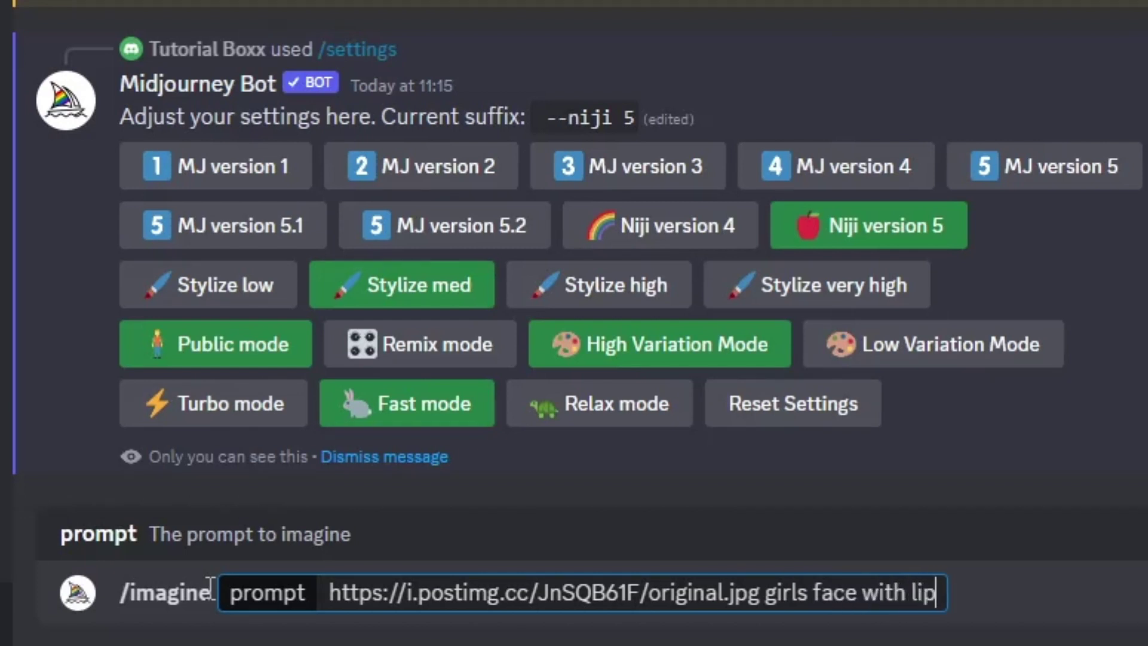
type("stick")
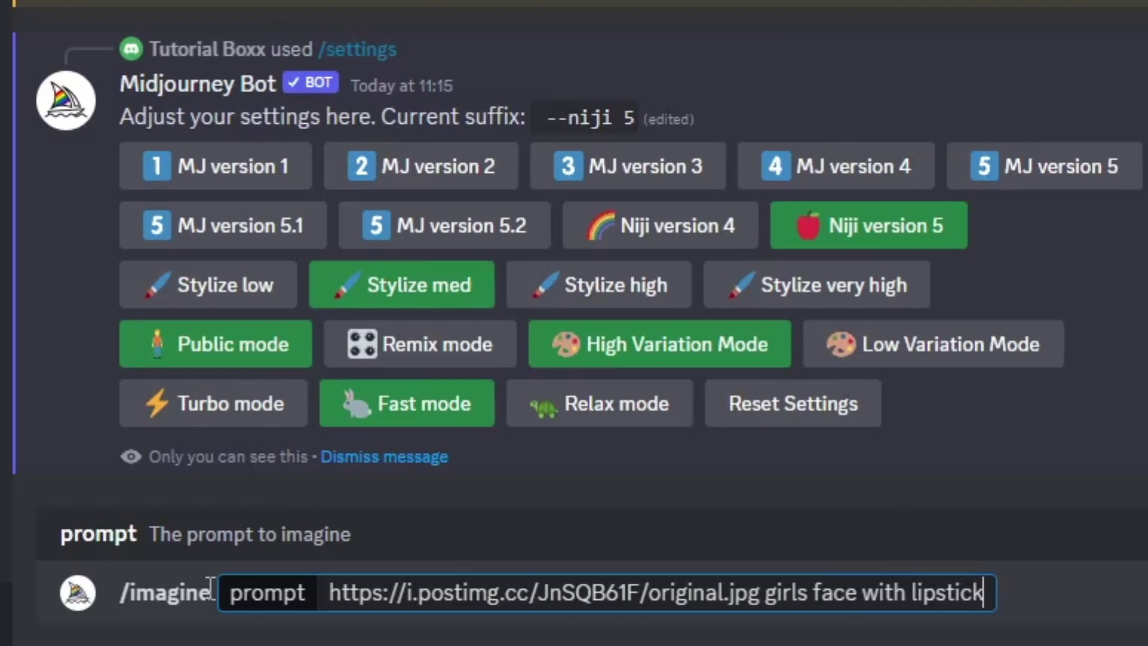
type(" --")
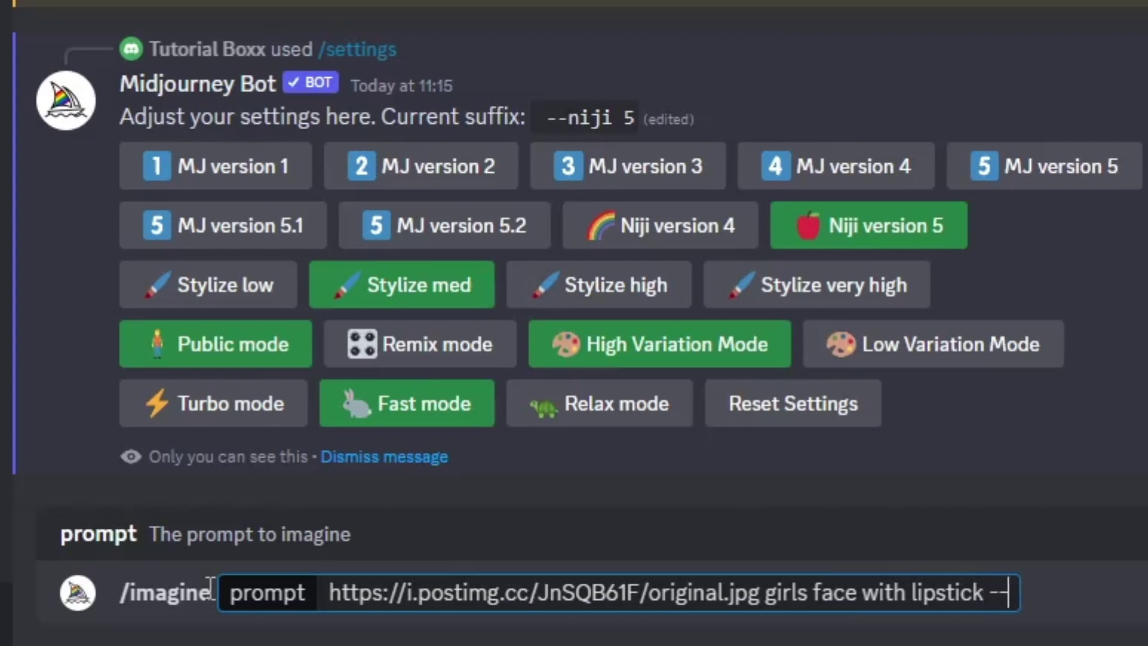
type("niji 5")
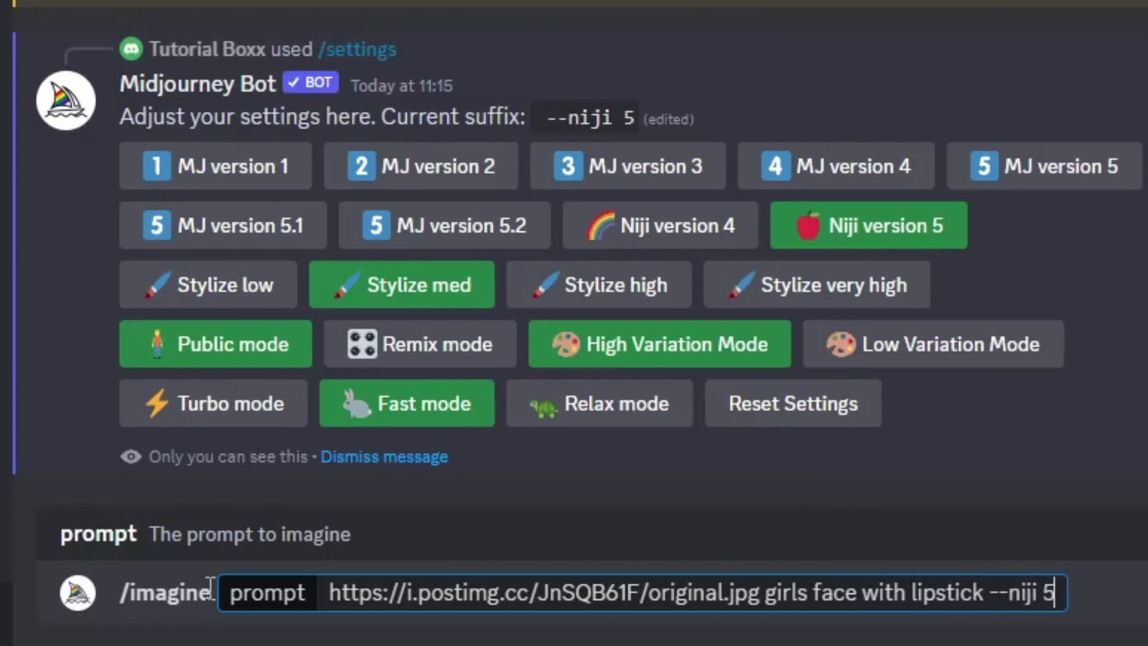
key("Return")
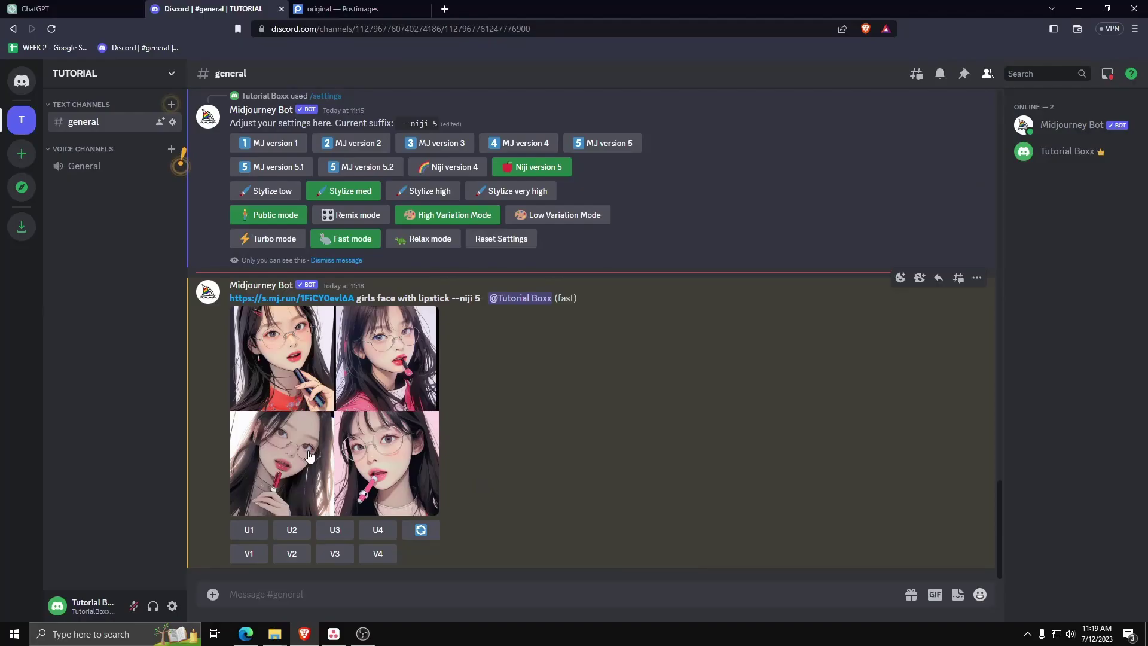
View the generated lipstick image grid enlarged, close the preview and reroll the same prompt.
left_click(333, 413)
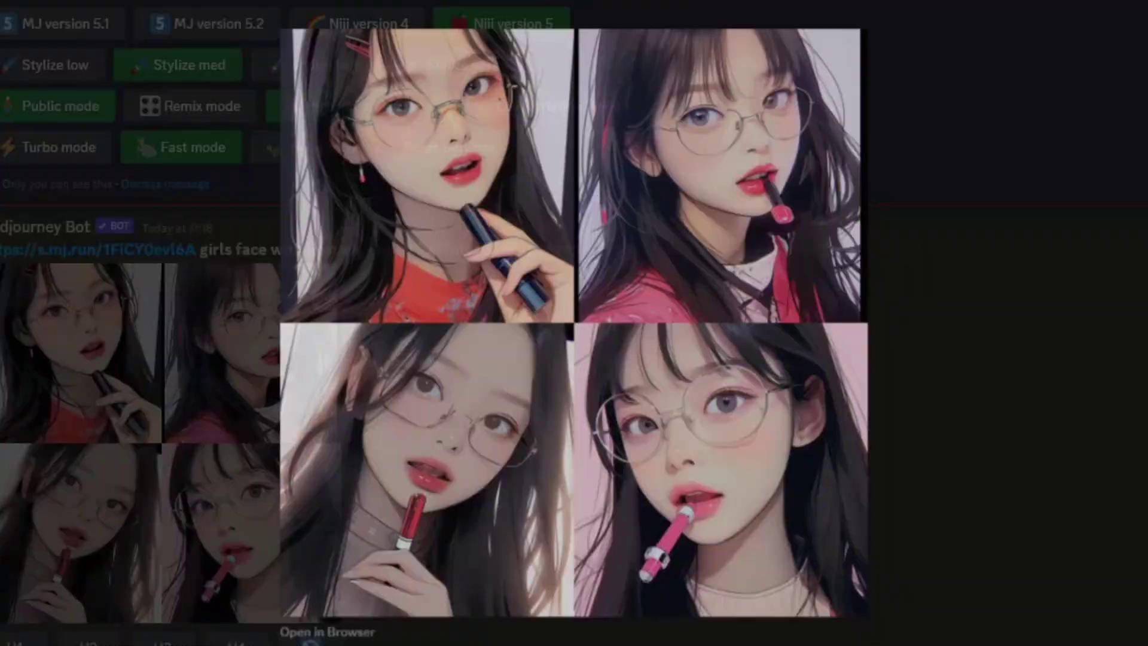
left_click(213, 288)
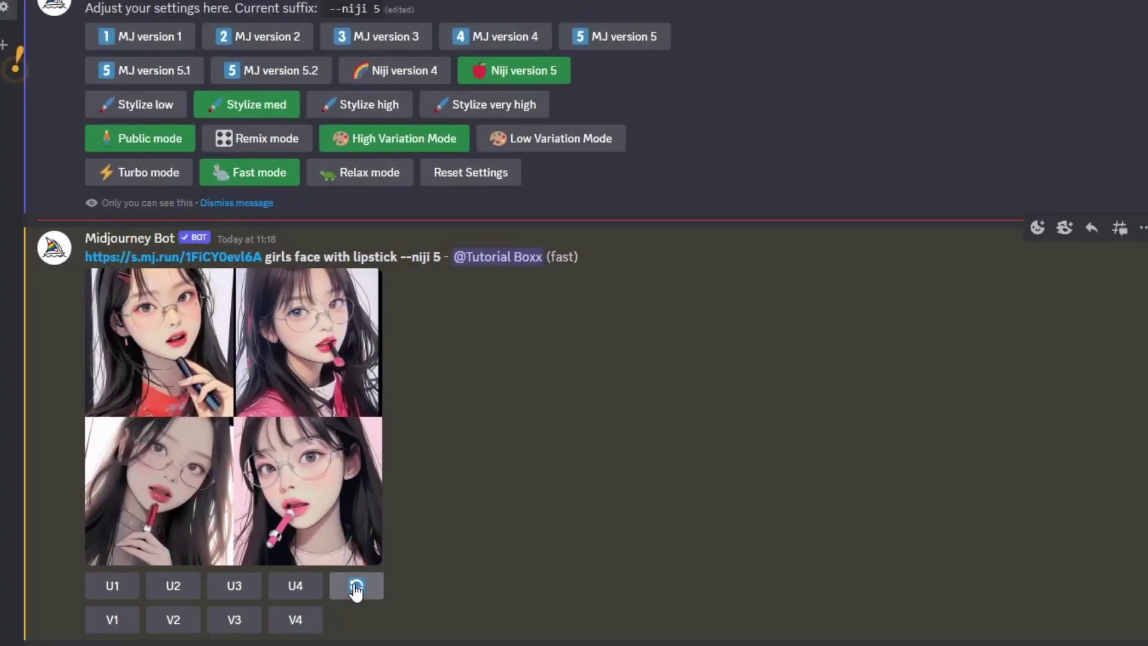
left_click(356, 587)
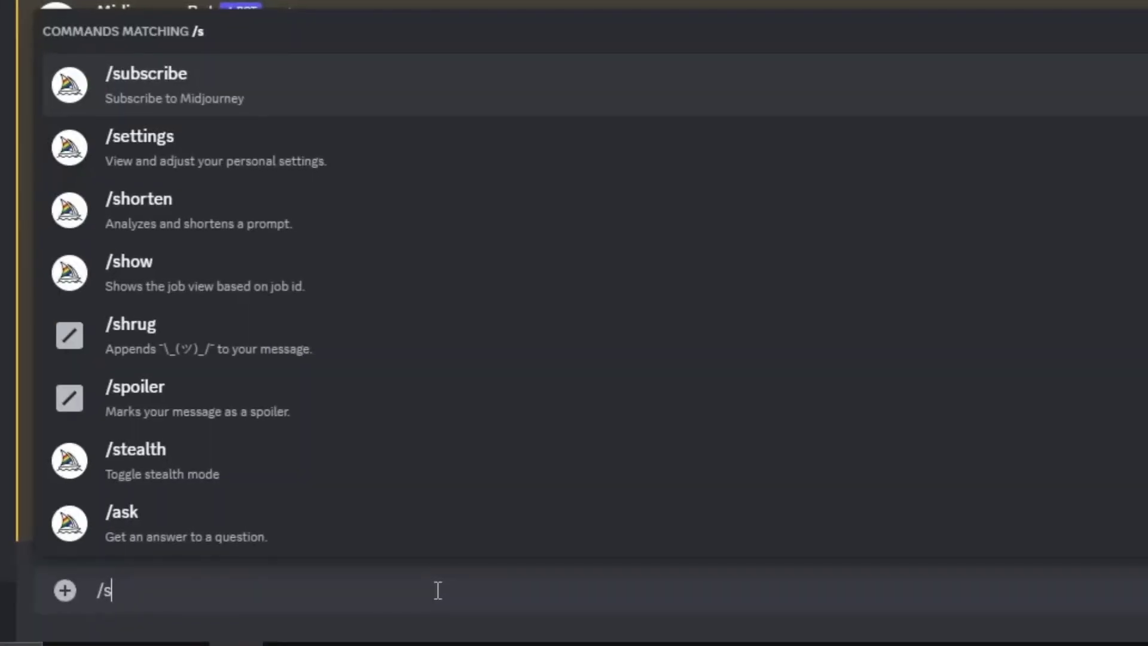
Run the /settings command again and enable Remix mode.
type("et")
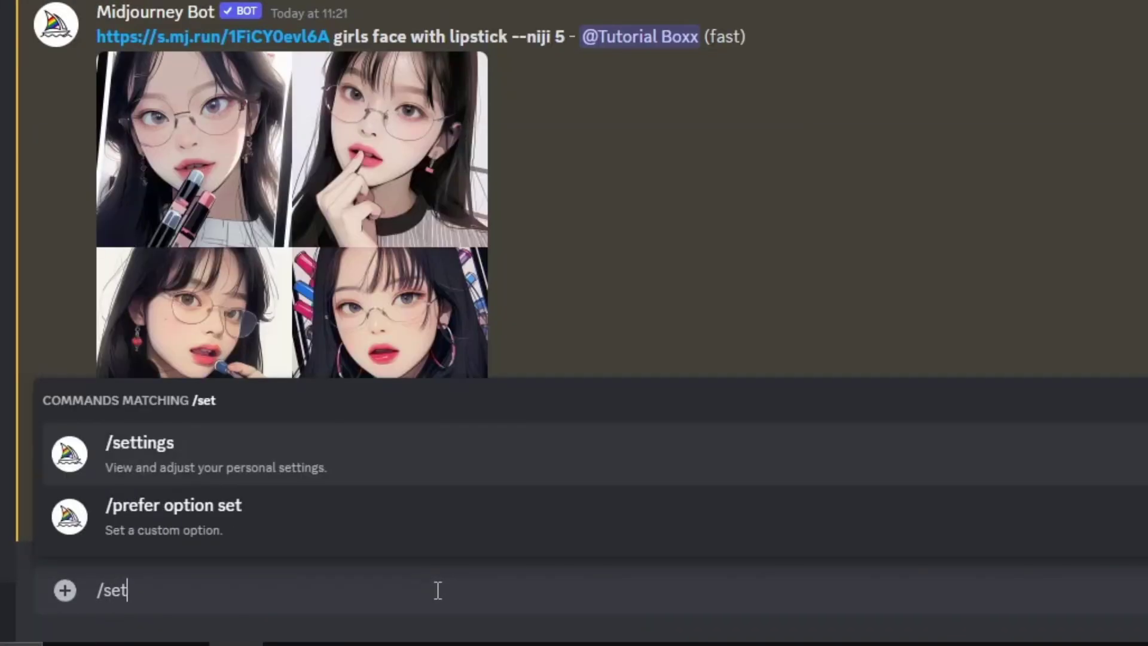
type("tings")
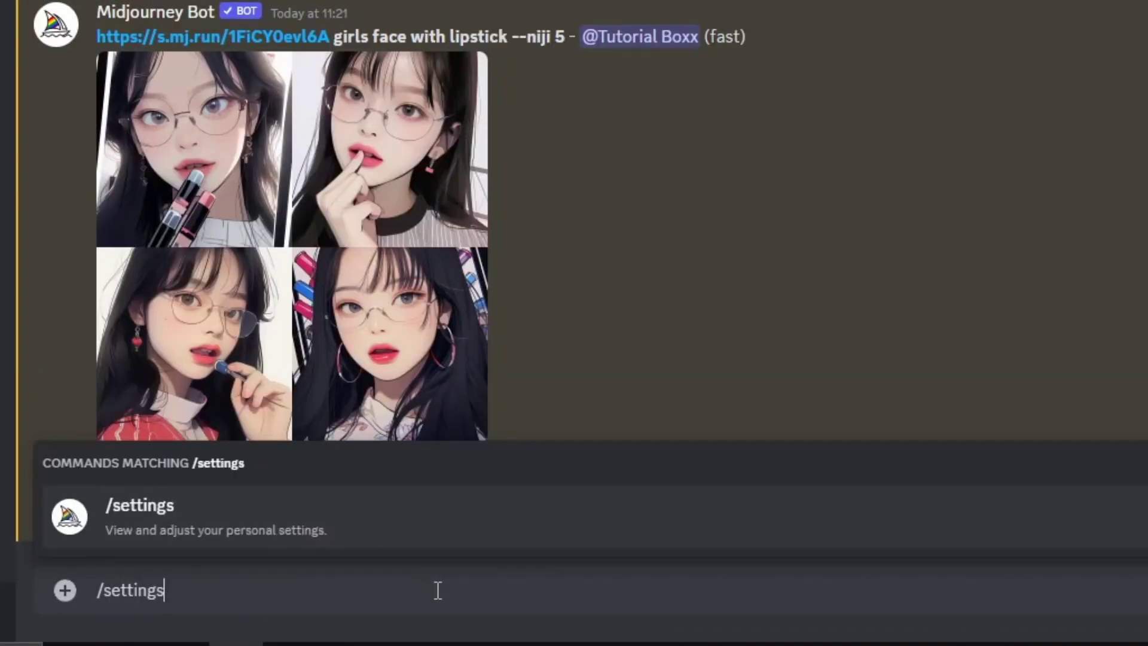
key("Return")
key("Return")
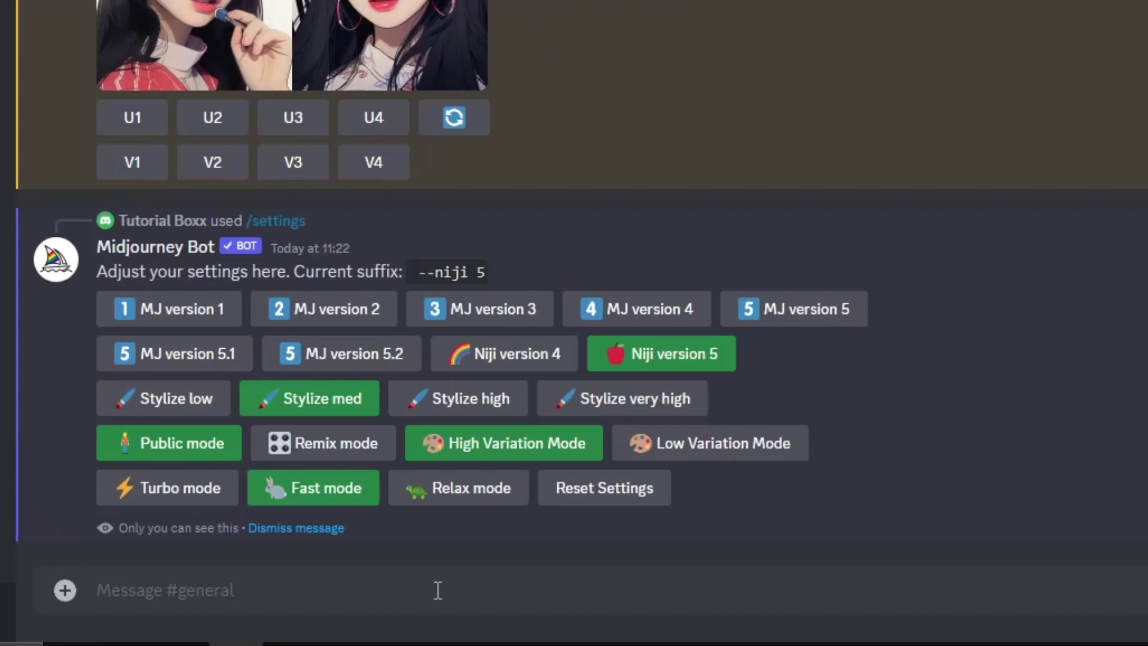
left_click(343, 454)
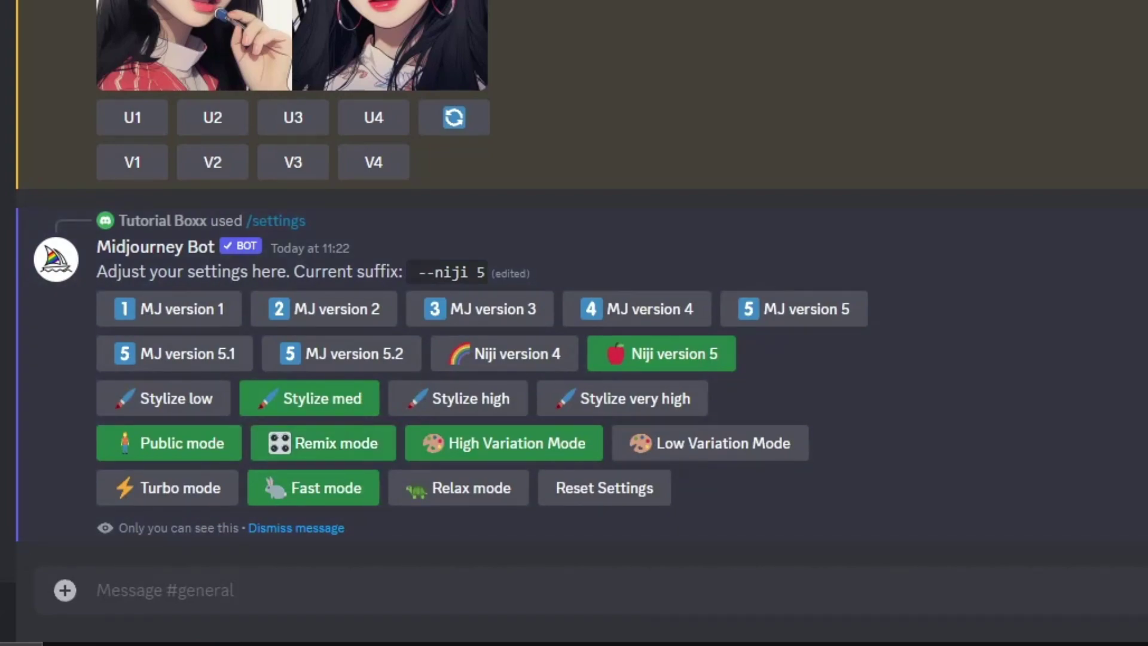
Reroll the newest grid with ", in anime drawing style" inserted after "lipstick" and before --niji 5 in the prompt.
left_click(454, 117)
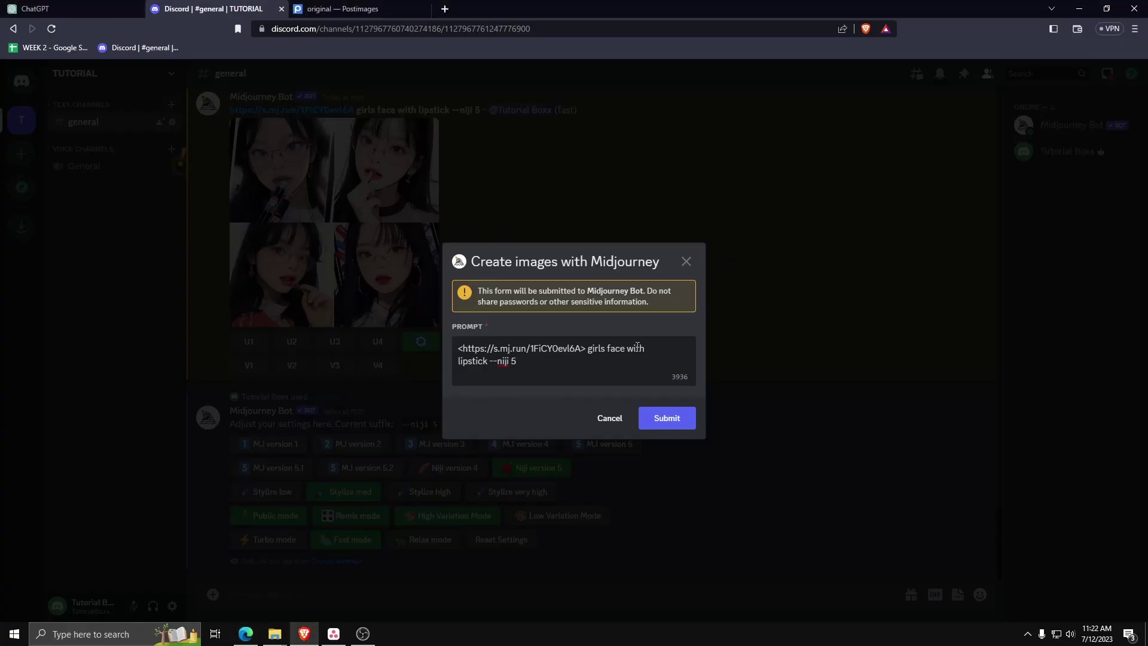
left_click(488, 360)
key("BackSpace")
type(",")
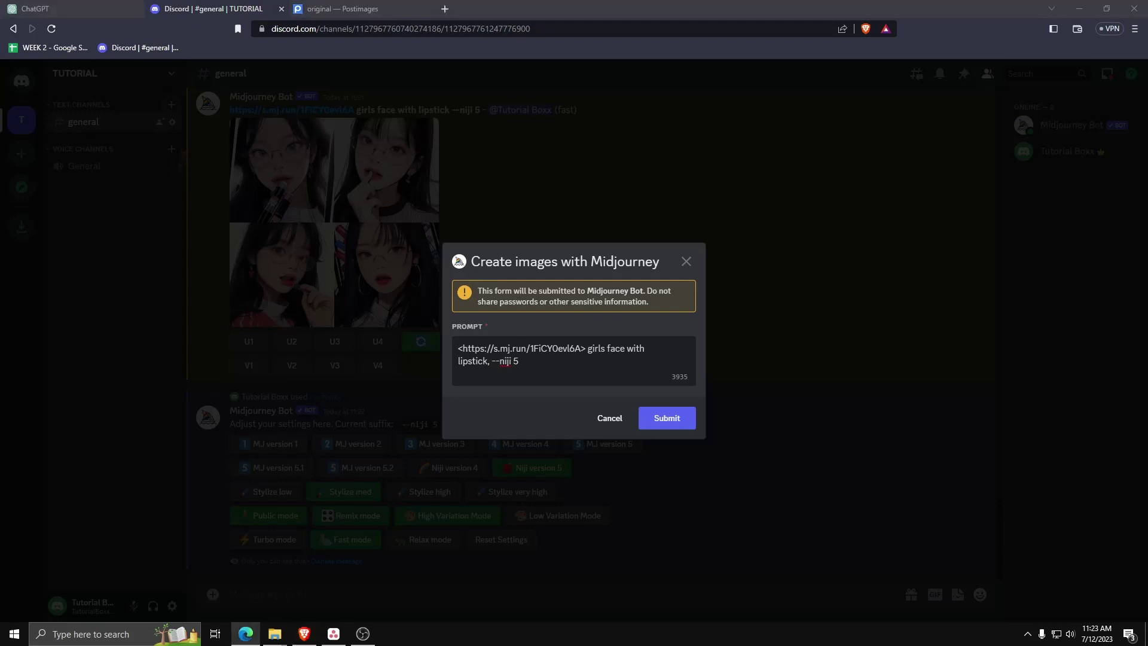
left_click(531, 360)
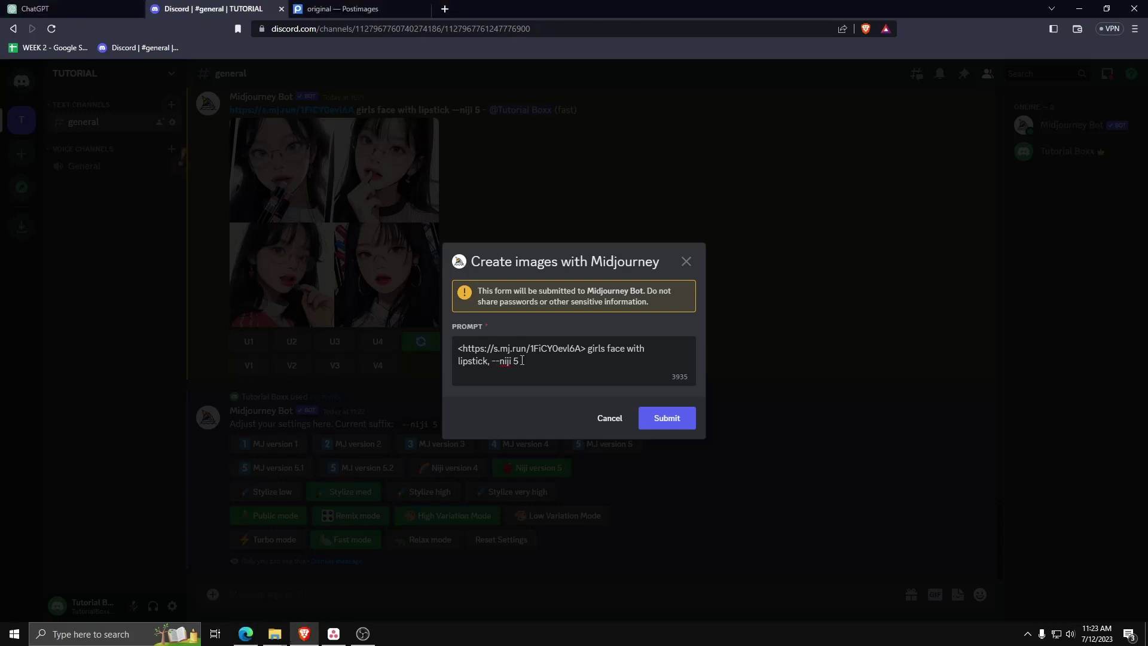
type("in anime drawing style")
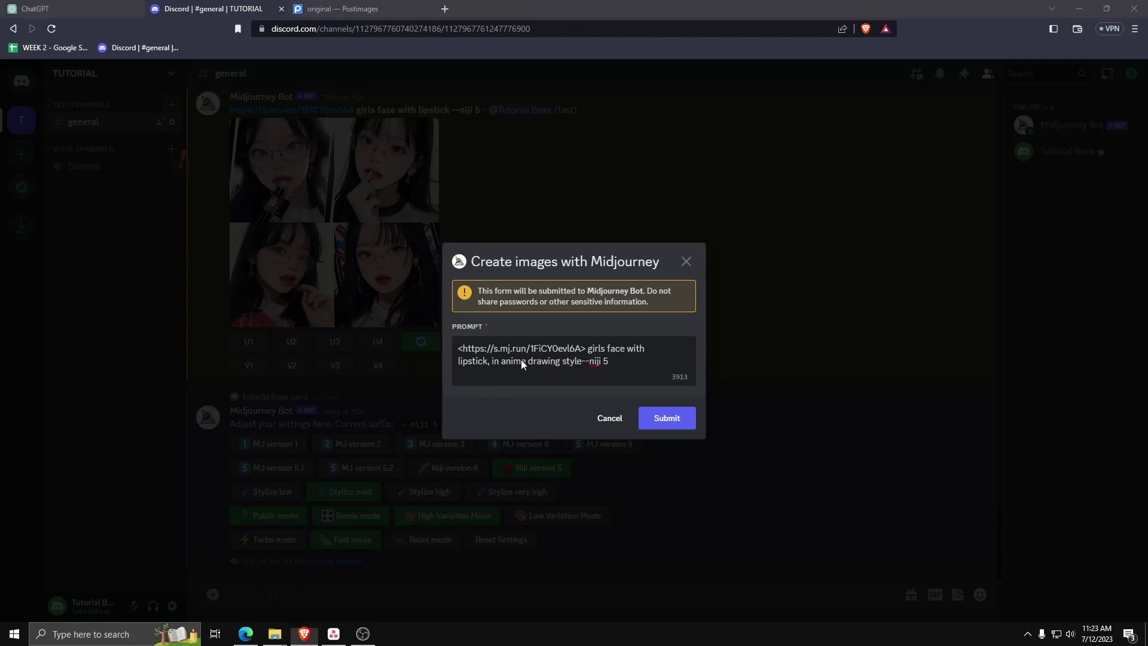
key("alt+Tab")
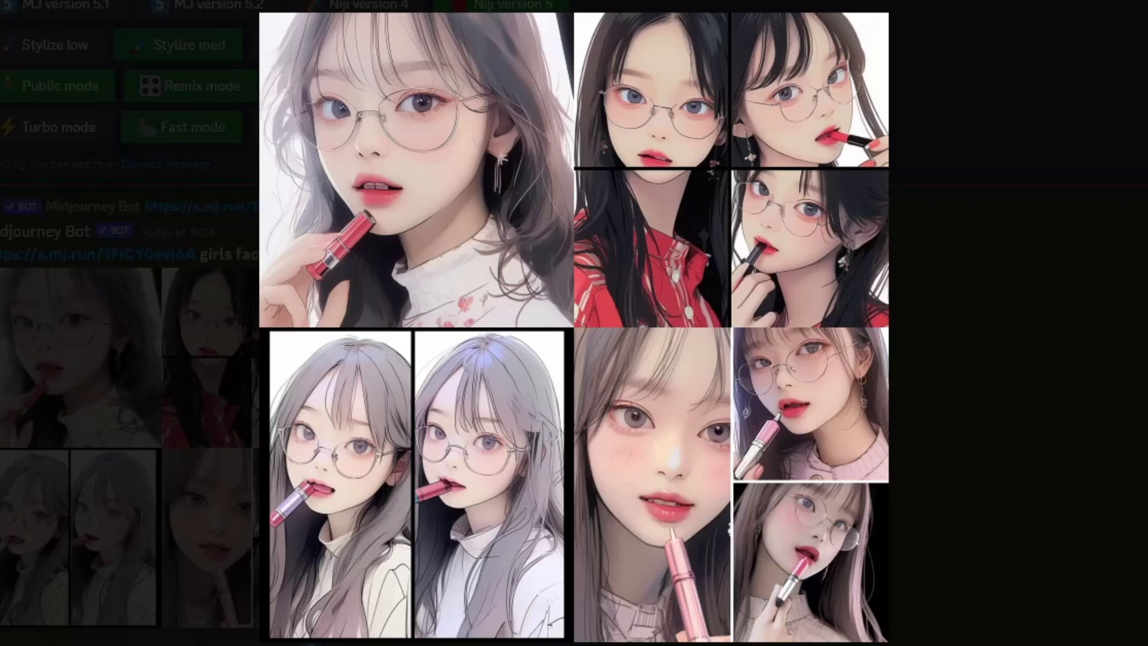
Close the enlarged anime-style result and reroll it with --iw 1.5 appended to the prompt.
left_click(1046, 472)
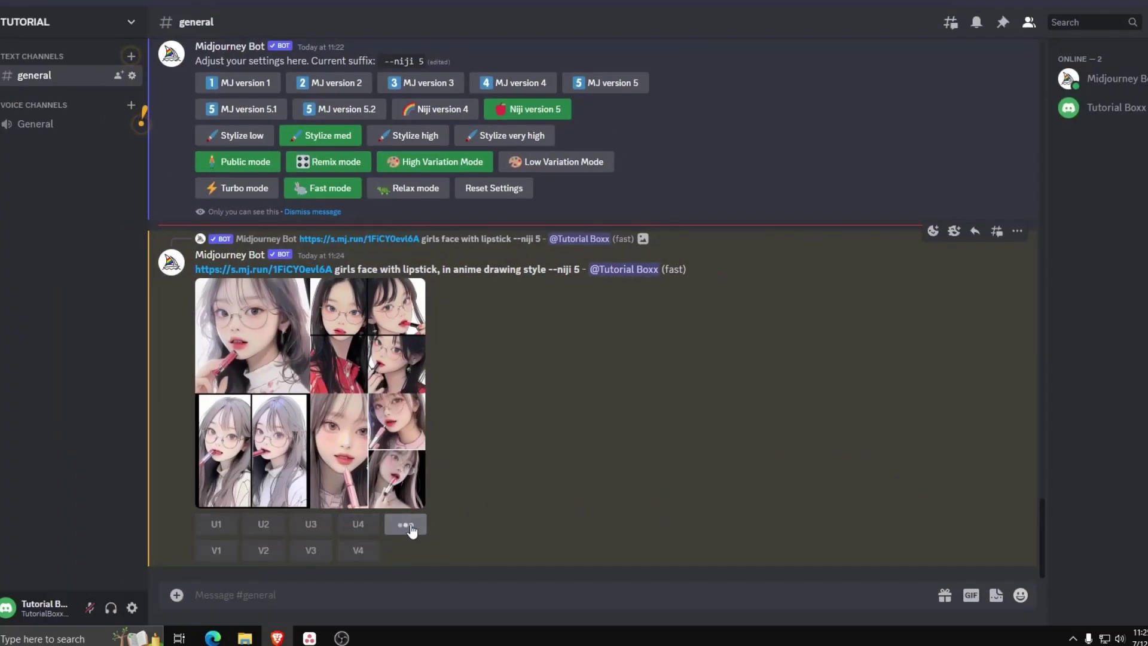
left_click(406, 525)
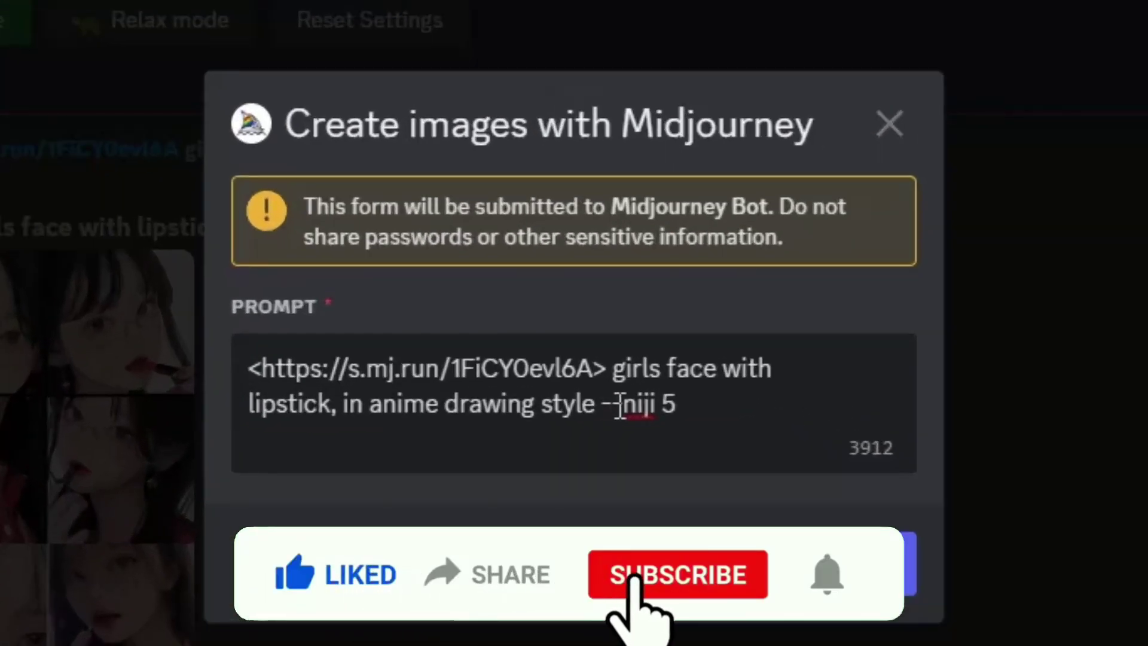
type("--iw 1.5")
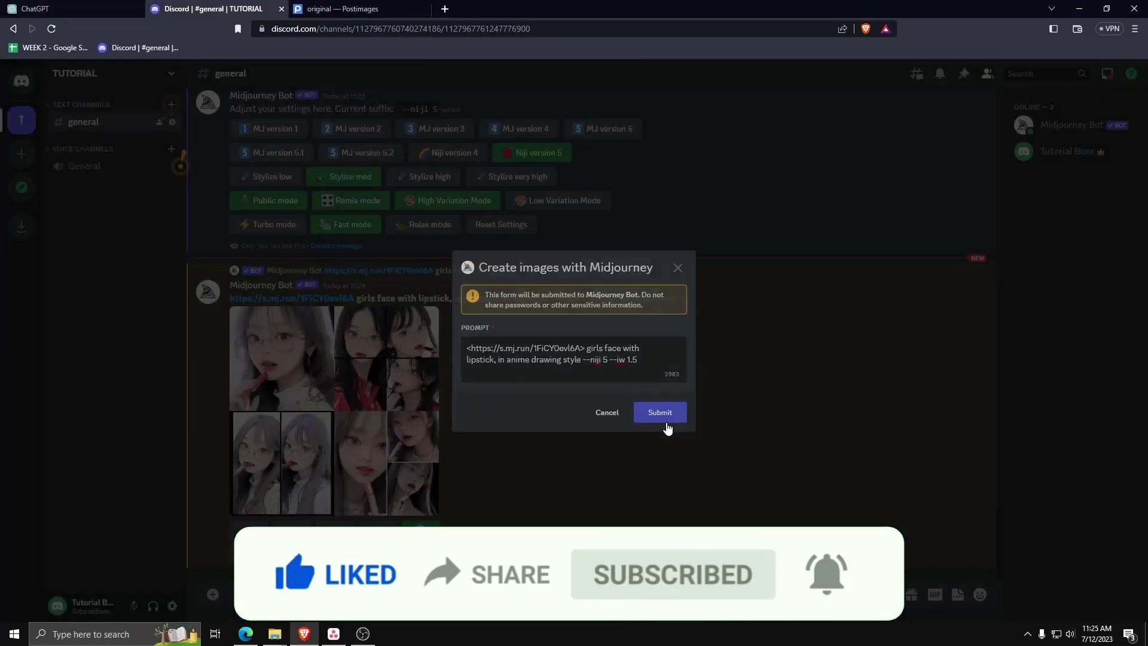
left_click(843, 571)
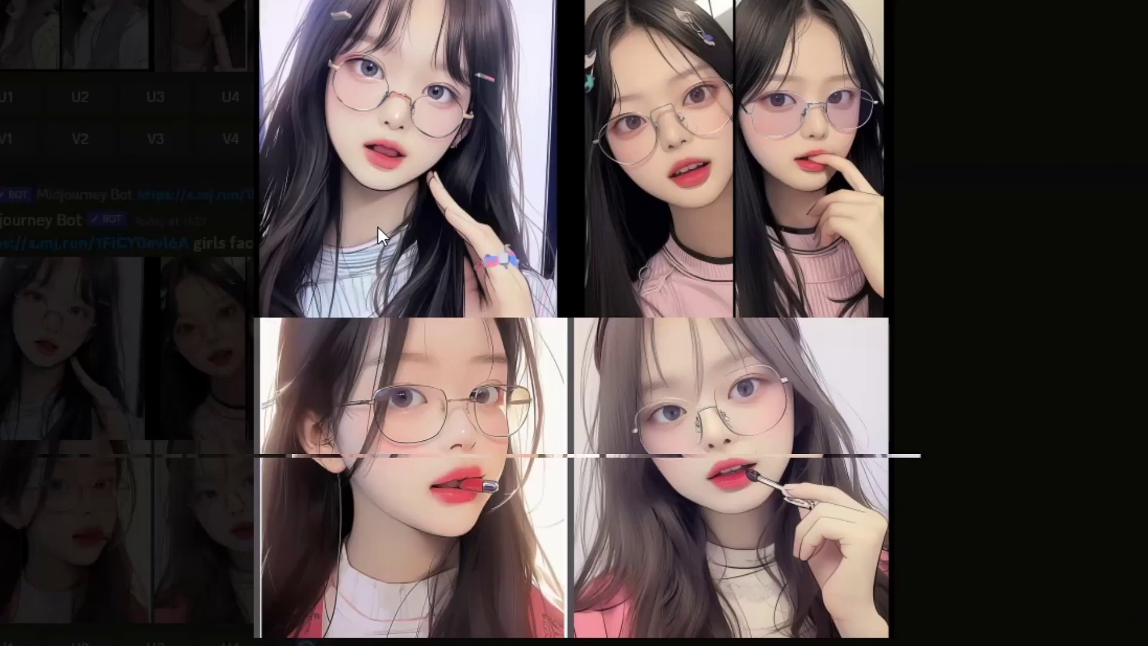